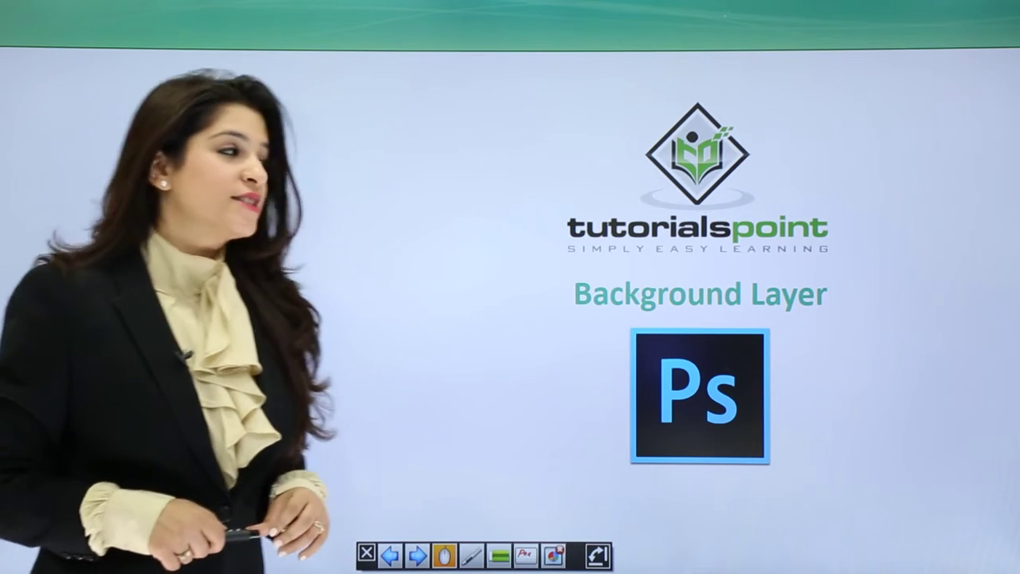
Advance the presentation from the Background Layer title slide to the bullet-point slide
key(Right)
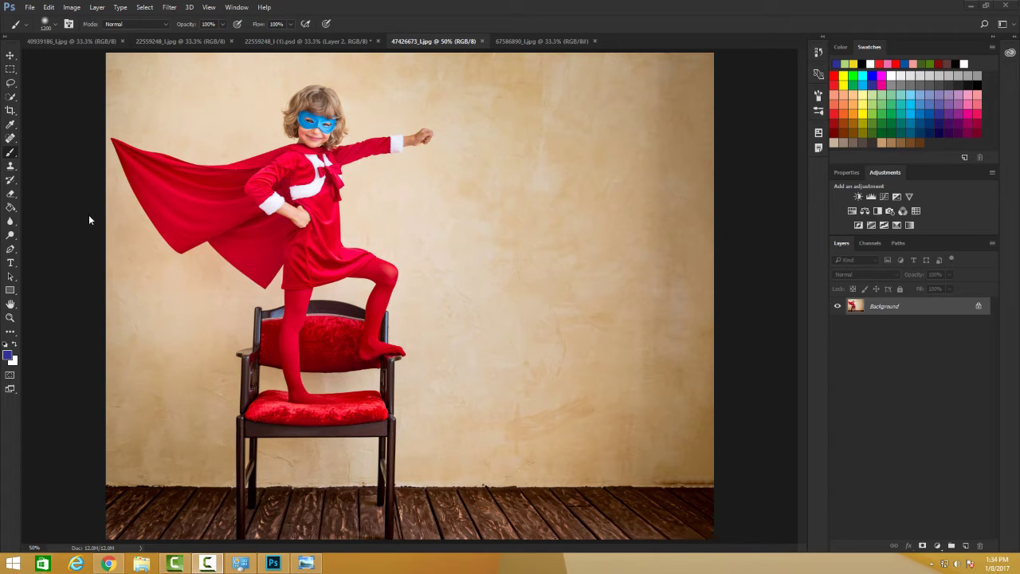
click(11, 55)
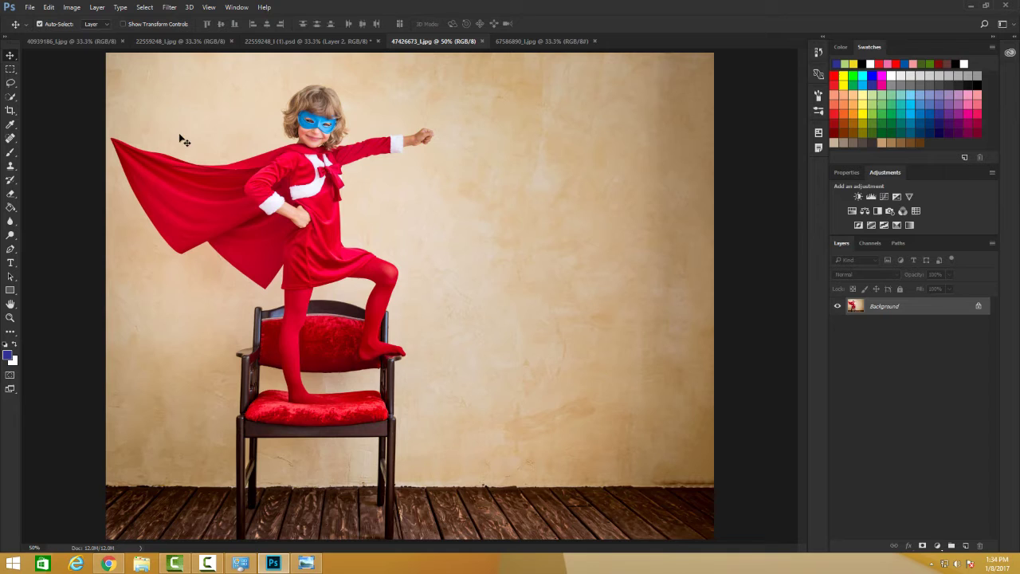
drag(182, 140, 214, 207)
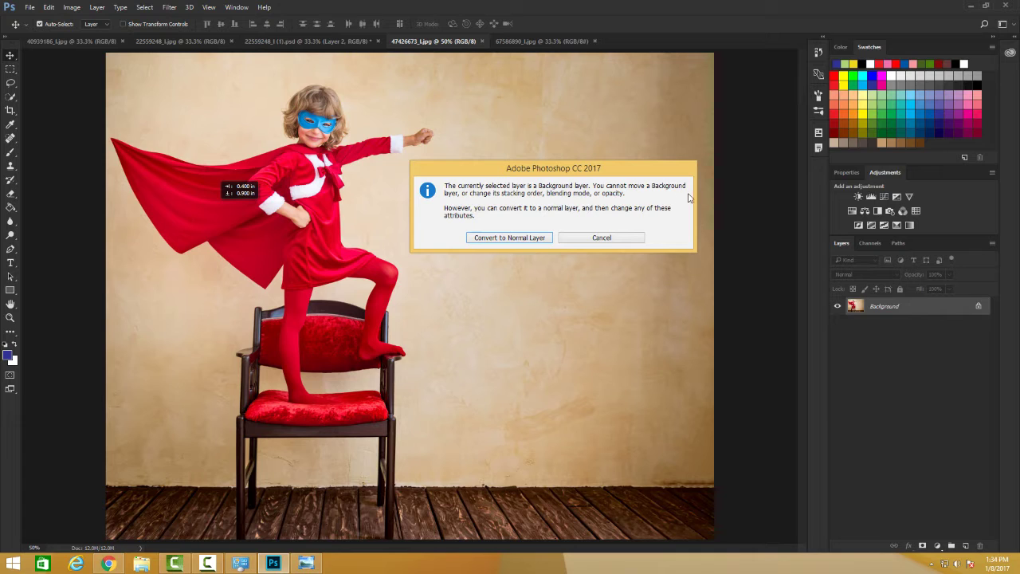
click(606, 237)
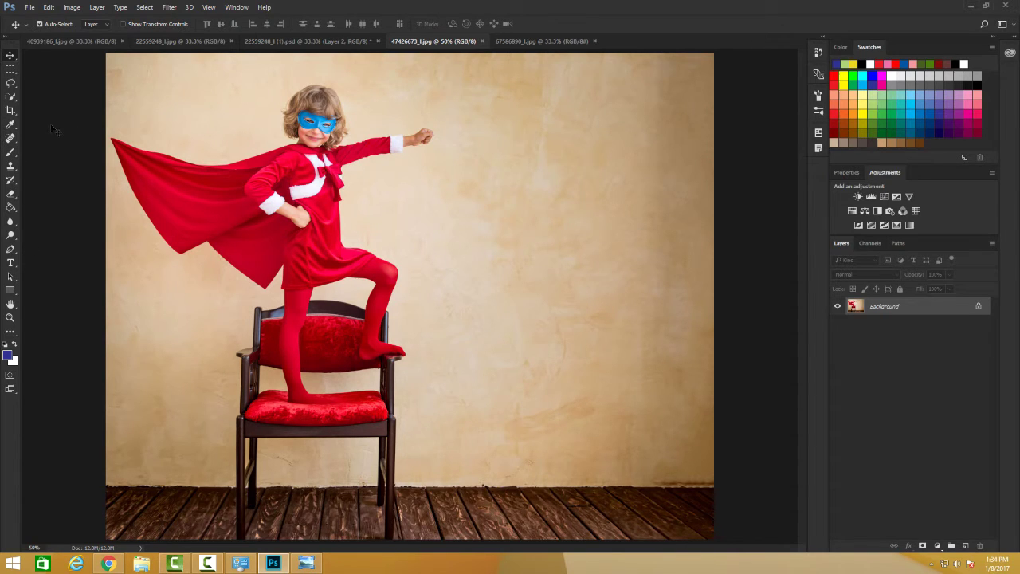
Undo a blue test brush stroke and its erasure on the wall, then duplicate the photo as Layer 1
click(10, 153)
mouse_move(533, 135)
mouse_down()
mouse_move(449, 149)
mouse_move(526, 136)
mouse_up()
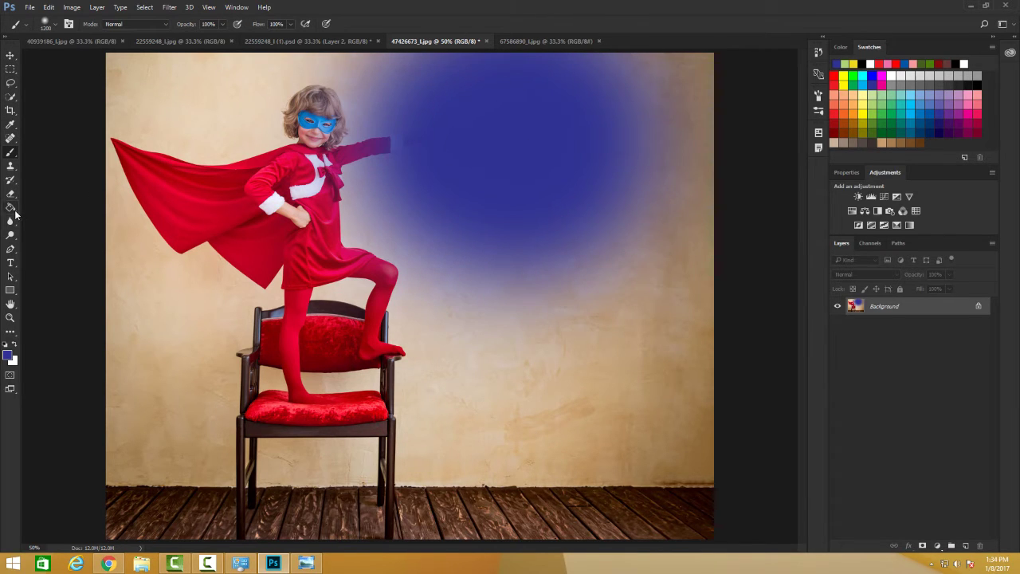
key(e)
mouse_move(445, 130)
mouse_down()
mouse_move(523, 124)
mouse_move(450, 126)
mouse_move(479, 127)
mouse_move(469, 121)
mouse_move(513, 124)
mouse_move(388, 152)
mouse_move(506, 145)
mouse_move(440, 150)
mouse_move(467, 128)
mouse_move(434, 142)
mouse_move(488, 123)
mouse_move(478, 155)
mouse_up()
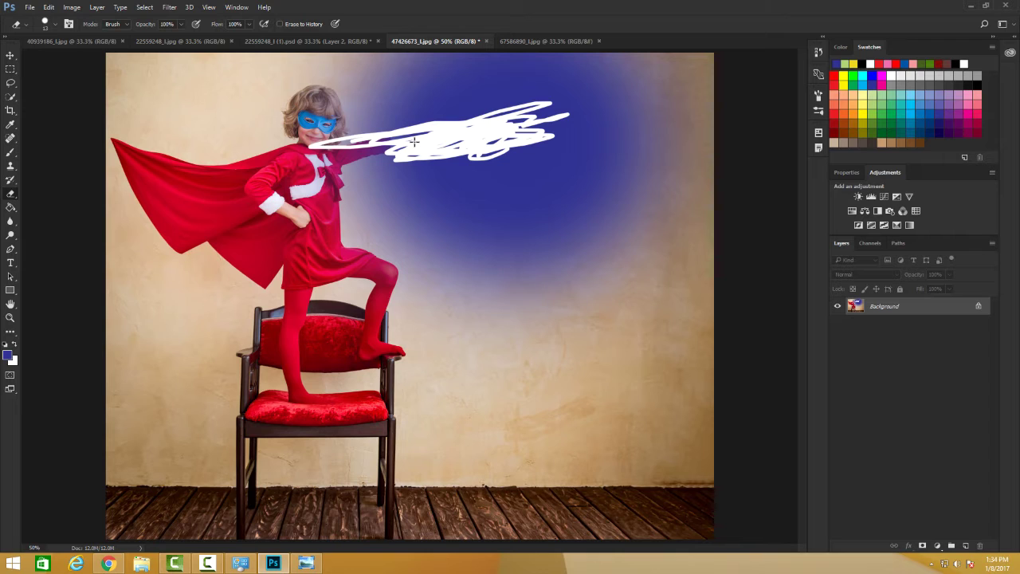
key(ctrl+alt+z)
key(ctrl+alt+z)
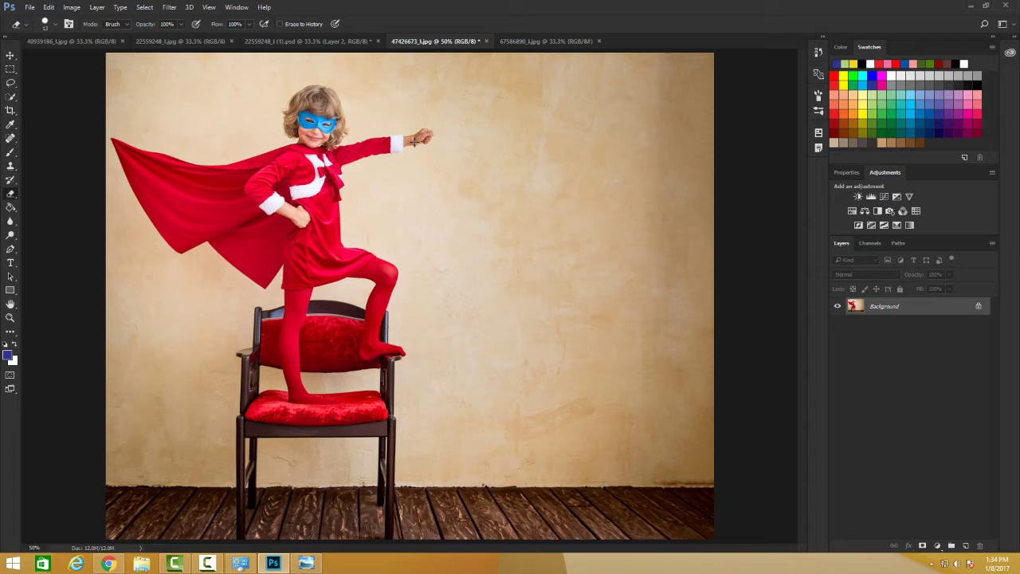
key(ctrl+j)
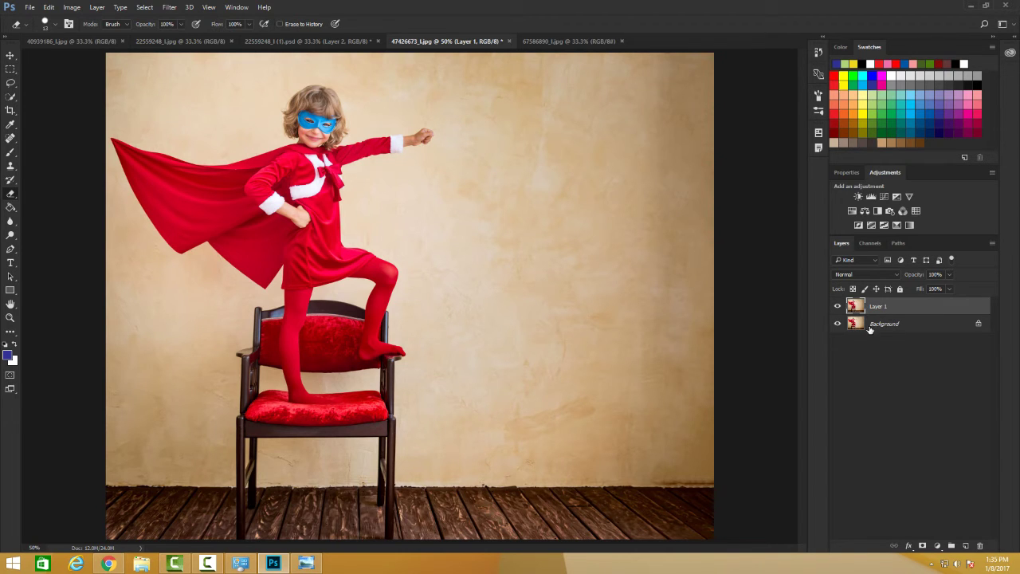
click(890, 311)
click(891, 319)
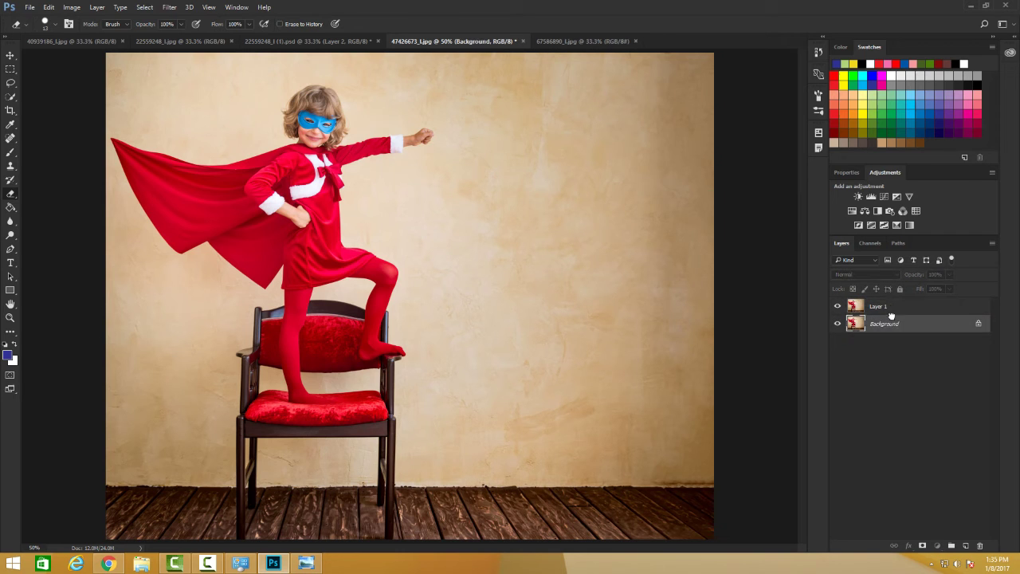
drag(891, 318, 911, 325)
click(181, 24)
mouse_move(184, 38)
mouse_down()
mouse_move(134, 41)
mouse_move(181, 39)
mouse_up()
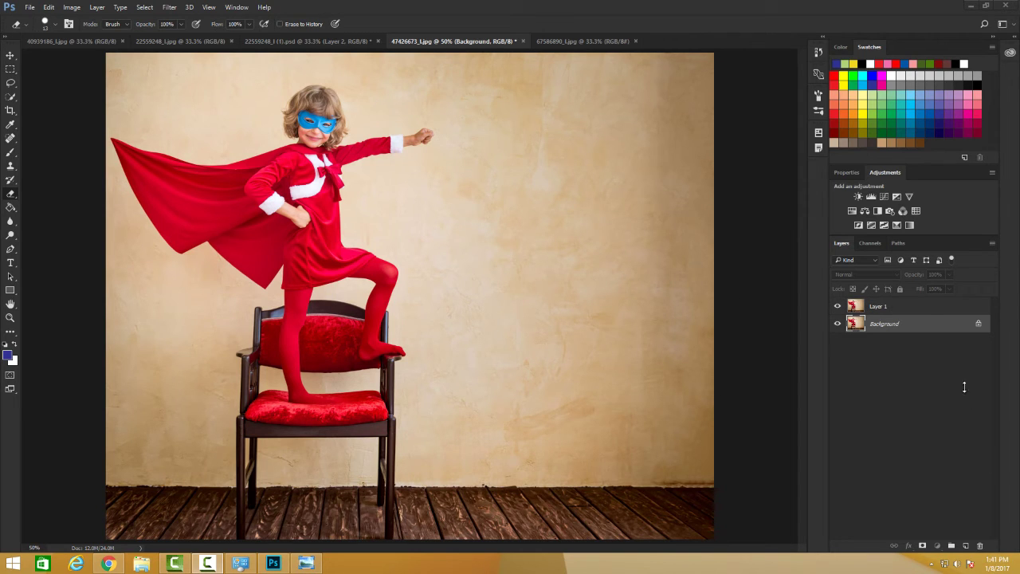
Delete Layer 1, duplicate Background as Background copy, then delete the original Background layer
drag(877, 307, 982, 545)
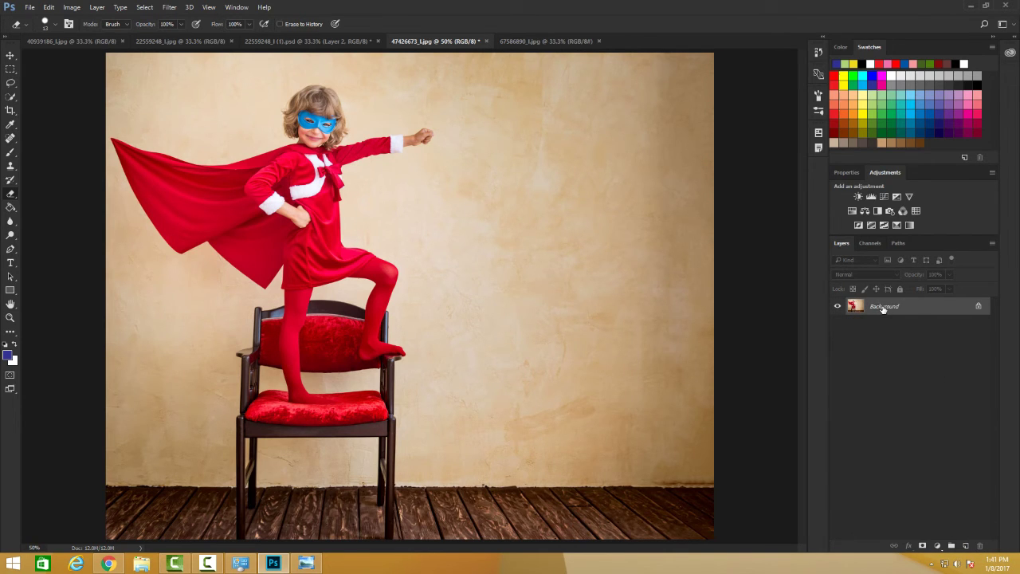
drag(883, 309, 967, 548)
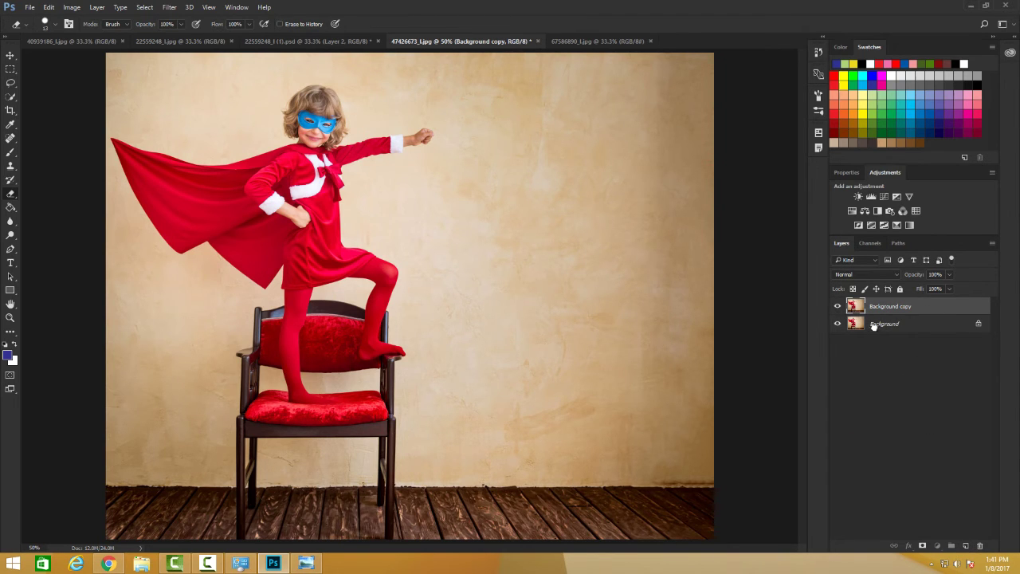
drag(872, 327, 982, 545)
Undo to the locked Background, unlock it as Layer 0, close Layer Style unchanged, then undo the unlock
key(ctrl+alt+z)
key(ctrl+alt+z)
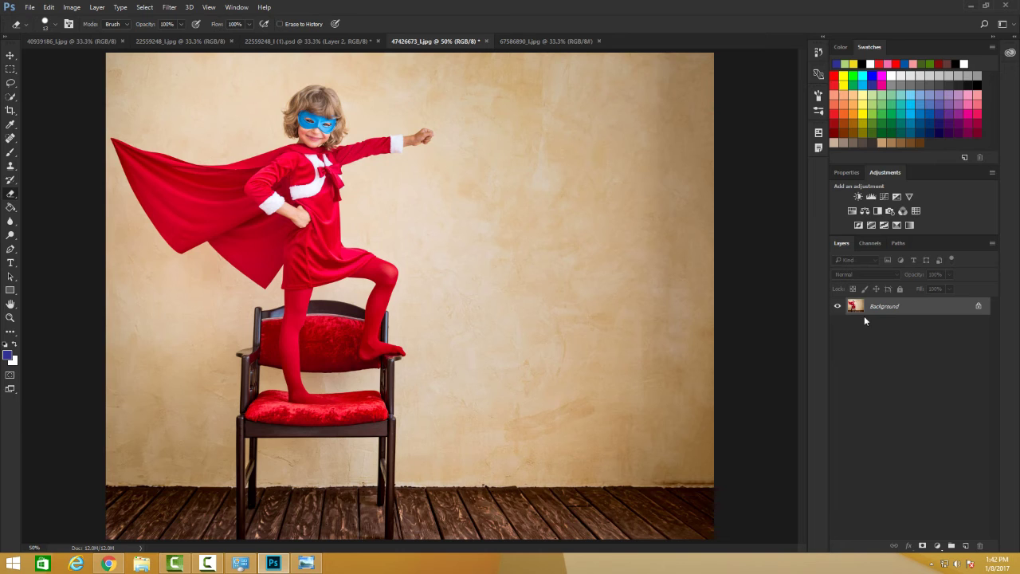
click(978, 307)
double_click(974, 306)
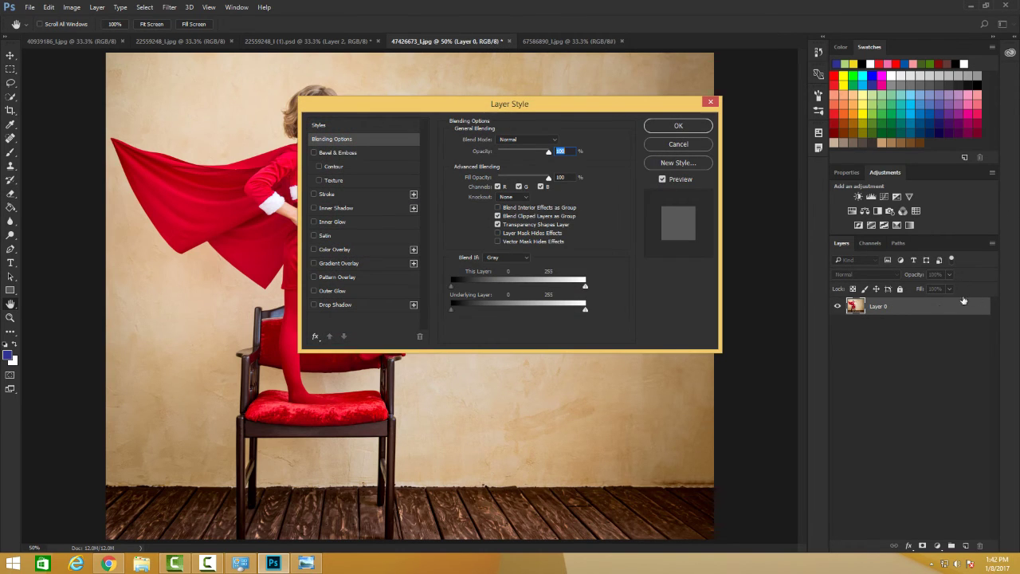
key(e)
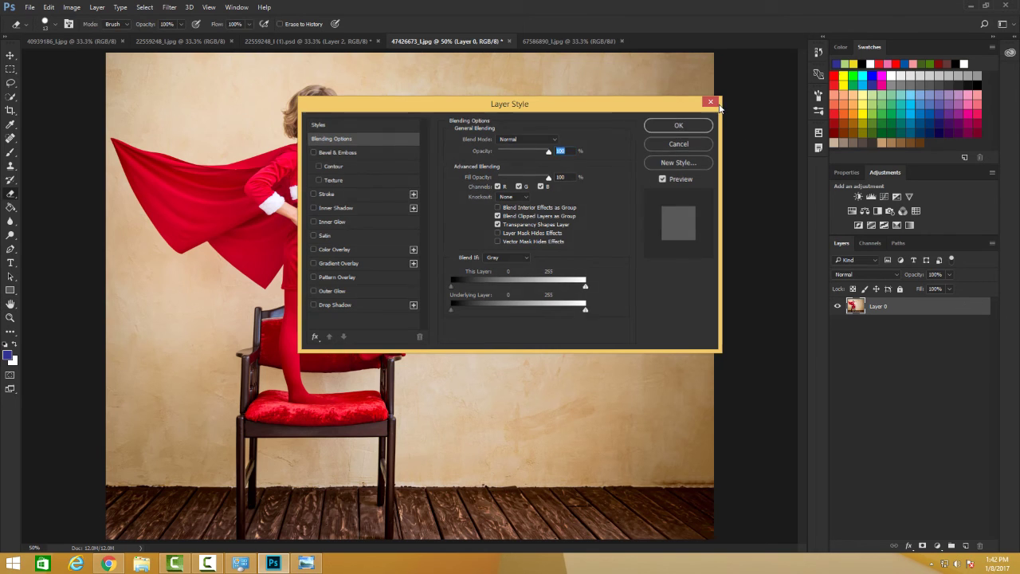
click(711, 103)
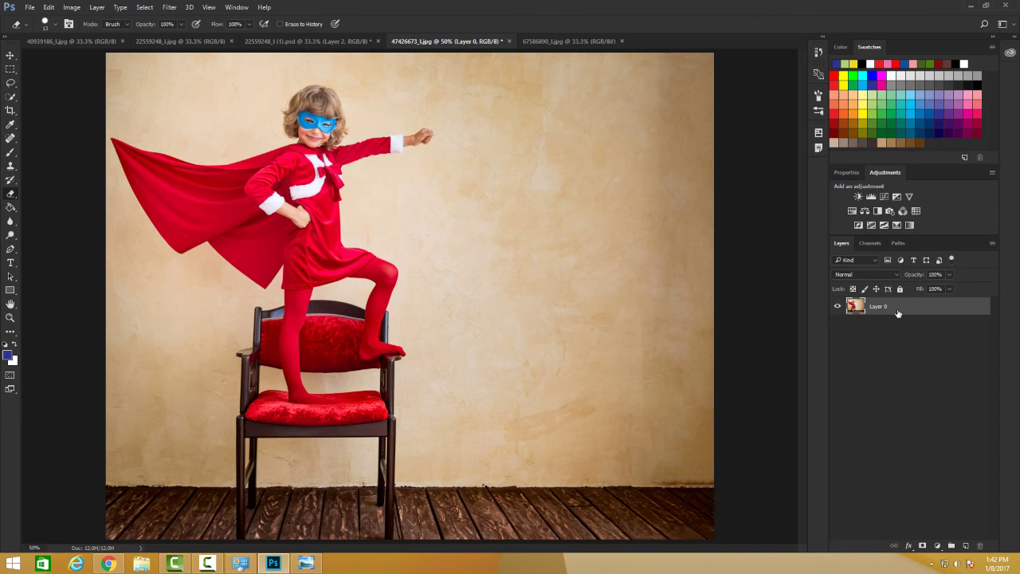
key(ctrl+z)
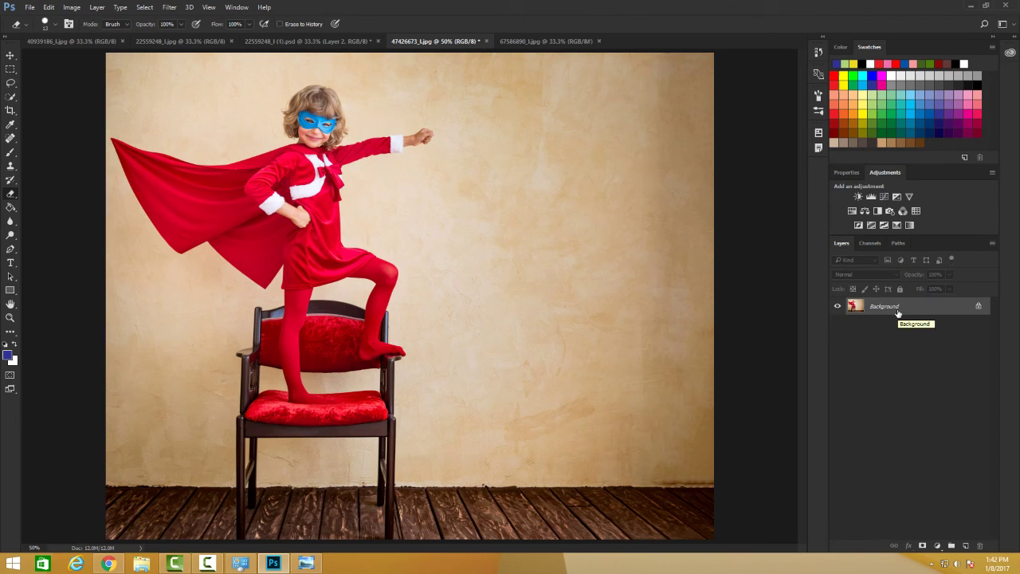
Duplicate the photo as Layer 1, unlock Background into Layer 0, and confirm Layer Style with OK
key(ctrl+j)
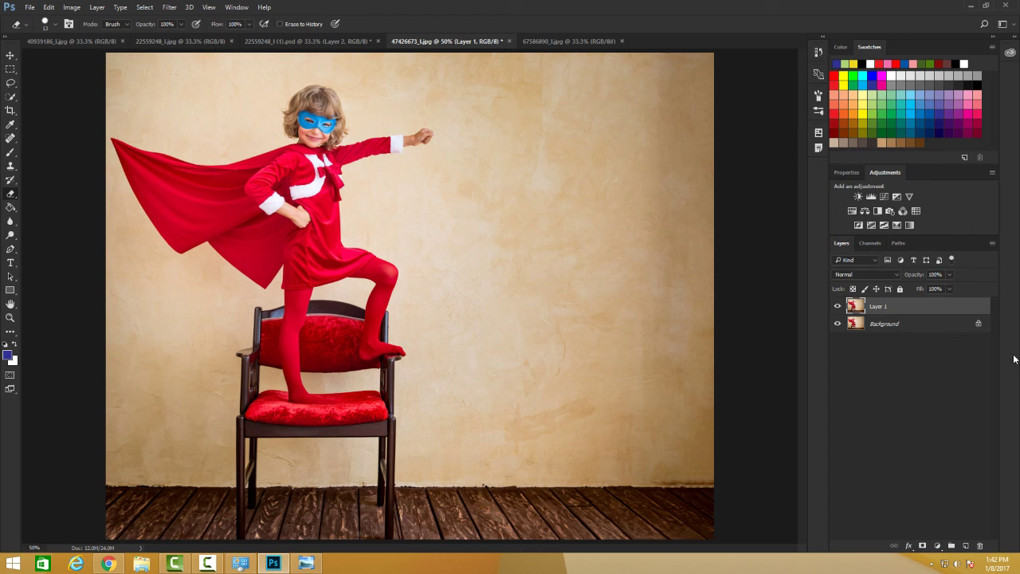
click(979, 323)
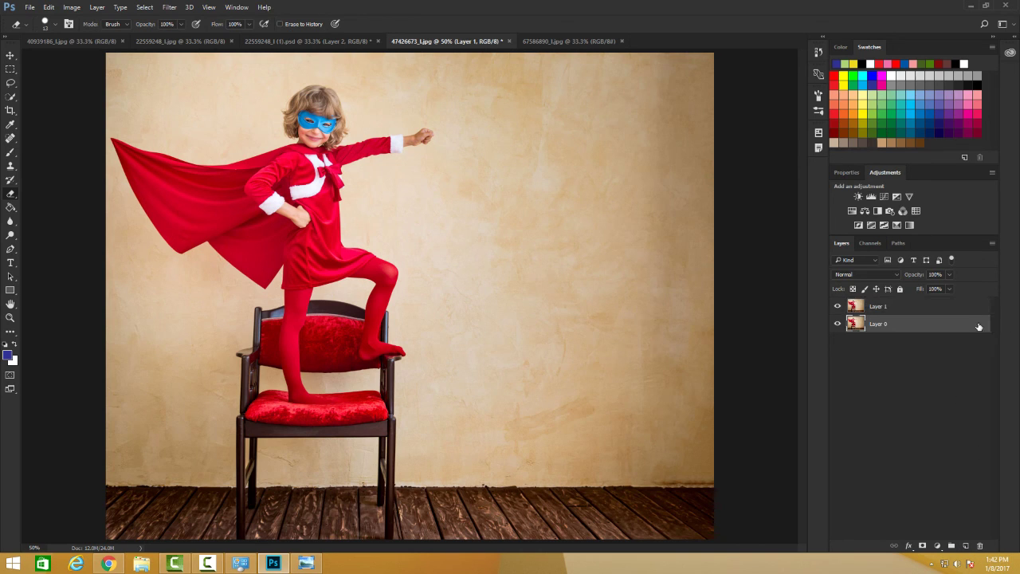
double_click(956, 324)
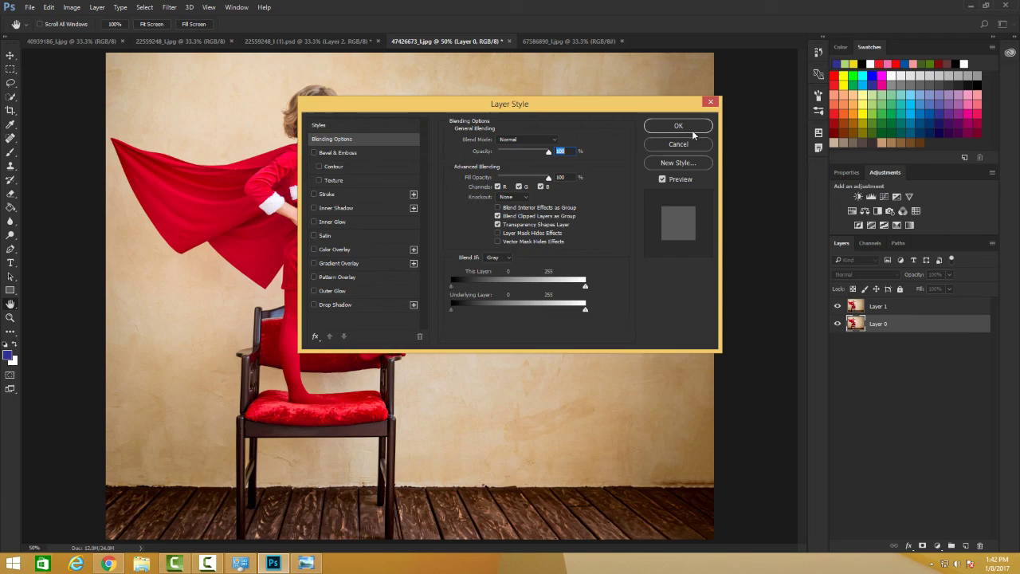
click(690, 128)
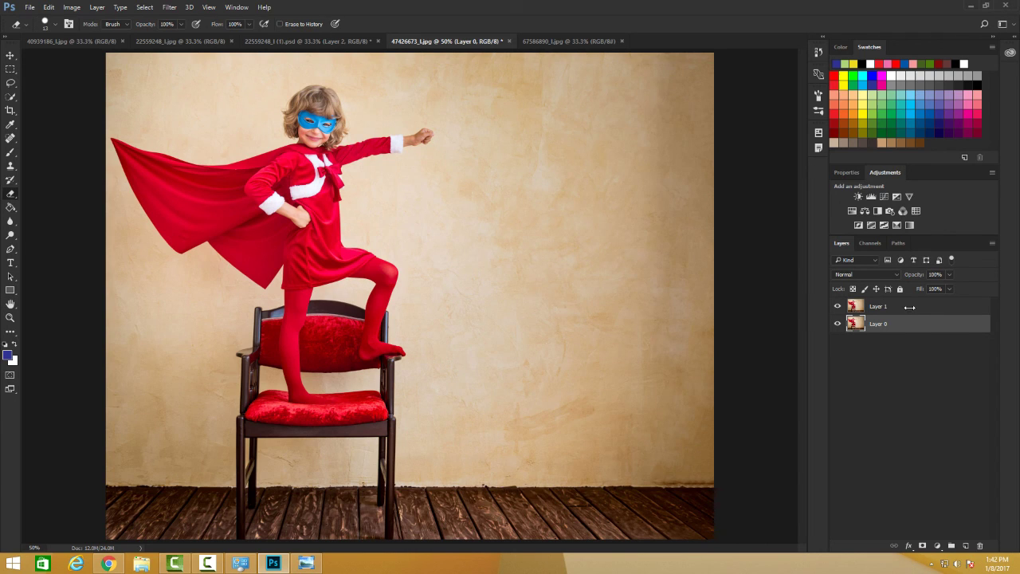